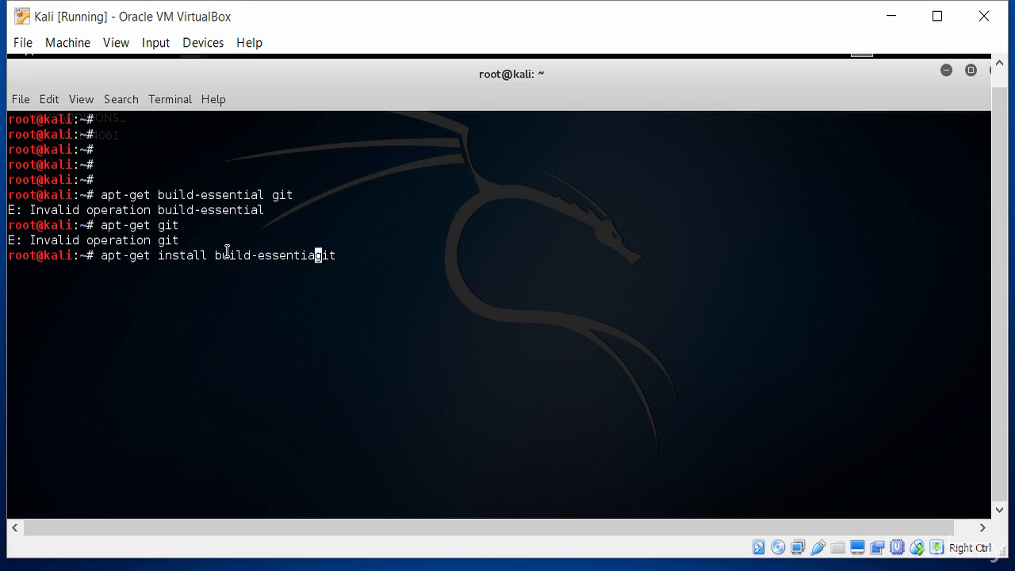
- Run apt-get install build-essential git and confirm both packages are already the newest version
{"action": "key", "text": "Return"}
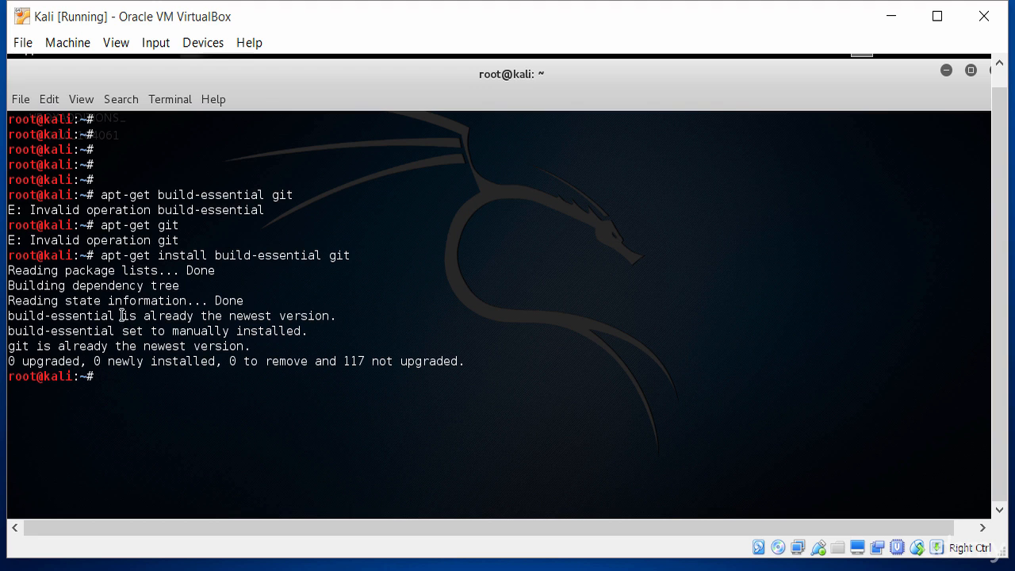
{"action": "left_click_drag", "start_coordinate": [123, 316], "coordinate": [334, 316]}
{"action": "left_click", "coordinate": [334, 316]}
{"action": "left_click_drag", "start_coordinate": [57, 346], "coordinate": [251, 346]}
{"action": "left_click", "coordinate": [251, 346]}
- Clear the Kali terminal with the clear command
{"action": "key", "text": "Return"}
{"action": "key", "text": "Return"}
{"action": "type", "text": "cl"}
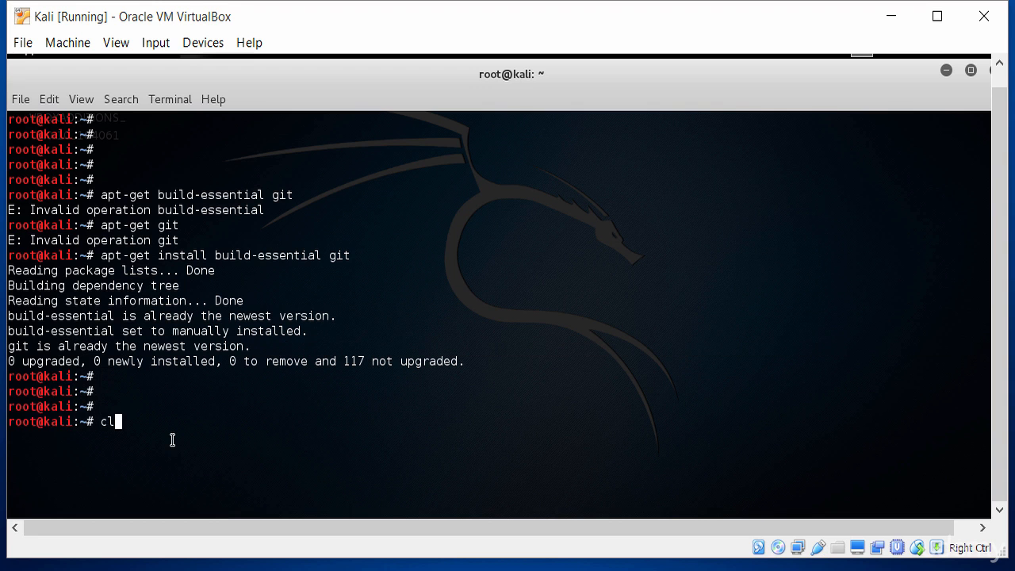
{"action": "type", "text": "ear"}
{"action": "key", "text": "Return"}
{"action": "key", "text": "Return"}
{"action": "key", "text": "Return"}
{"action": "key", "text": "Return"}
{"action": "key", "text": "Return"}
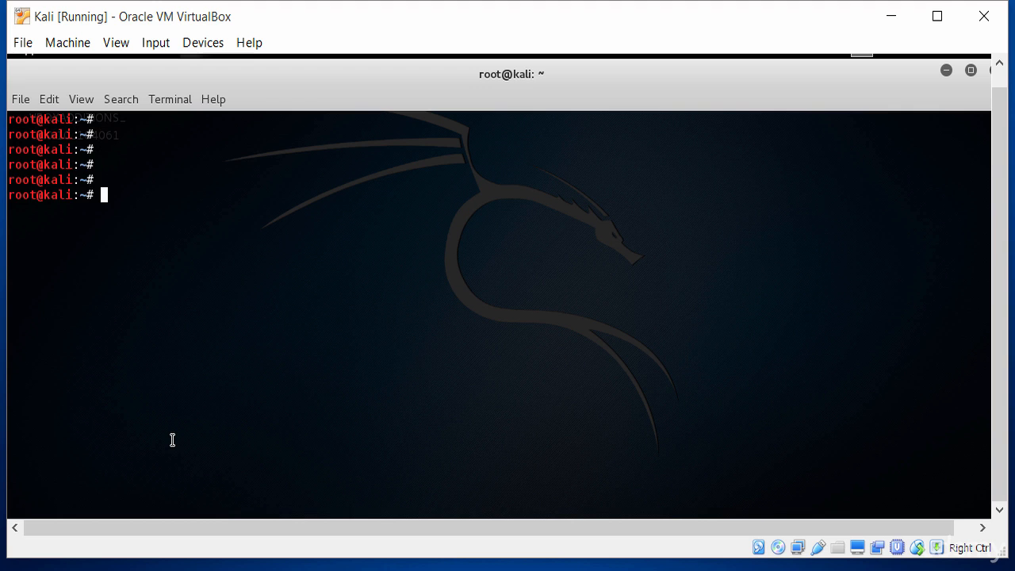
- List the home folder, change into cdrom0/, and list its contents with ls -l
{"action": "type", "text": "cd"}
{"action": "key", "text": "BackSpace"}
{"action": "key", "text": "BackSpace"}
{"action": "key", "text": "BackSpace"}
{"action": "type", "text": "ls -l"}
{"action": "key", "text": "Return"}
{"action": "type", "text": "cd cdrom0/"}
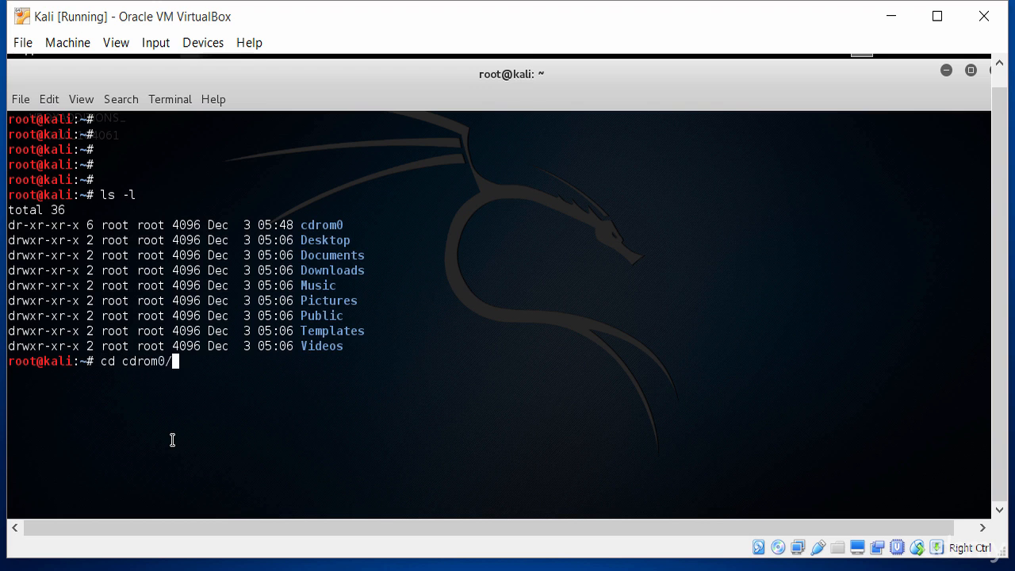
{"action": "key", "text": "Return"}
{"action": "type", "text": "ll"}
{"action": "key", "text": "Return"}
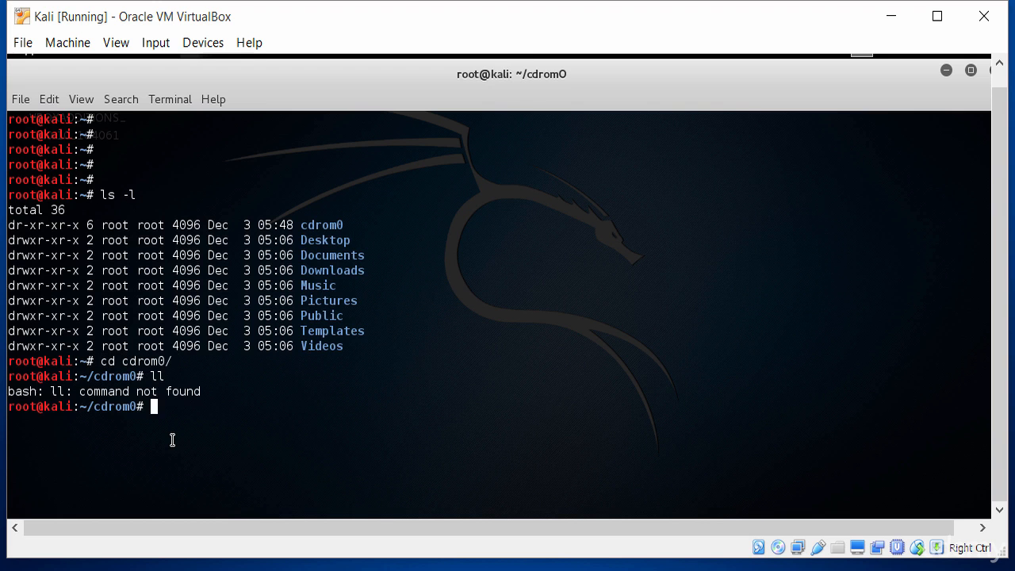
{"action": "type", "text": "ls -l"}
{"action": "key", "text": "Return"}
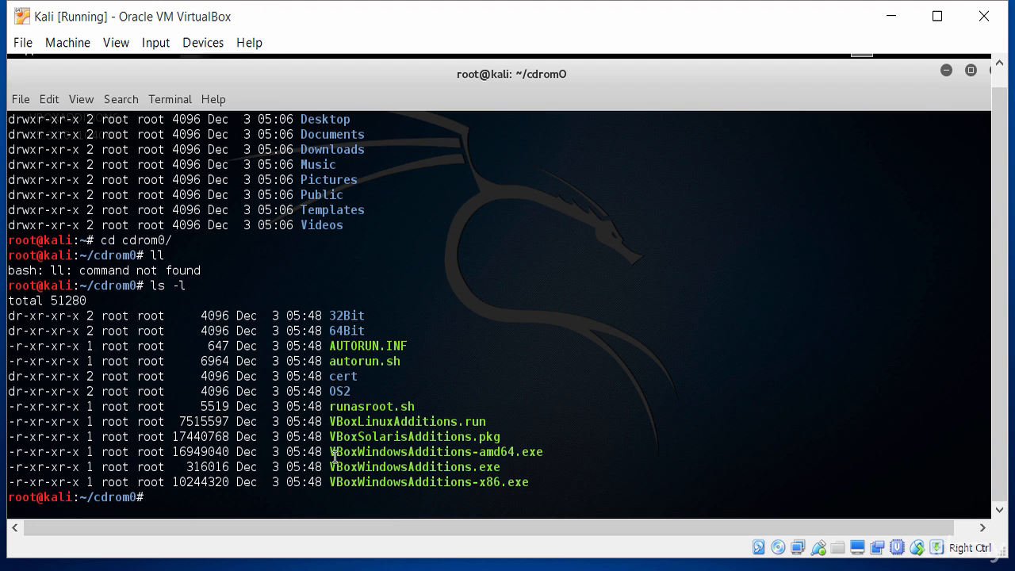
- Launch ./VBoxLinuxAdditions.run, completing the file name with Tab
{"action": "left_click_drag", "start_coordinate": [330, 420], "coordinate": [489, 420]}
{"action": "left_click", "coordinate": [489, 420]}
{"action": "type", "text": "./"}
{"action": "type", "text": "V"}
{"action": "key", "text": "BackSpace"}
{"action": "type", "text": "Vb"}
{"action": "key", "text": "BackSpace"}
{"action": "type", "text": "Box"}
{"action": "key", "text": "Tab"}
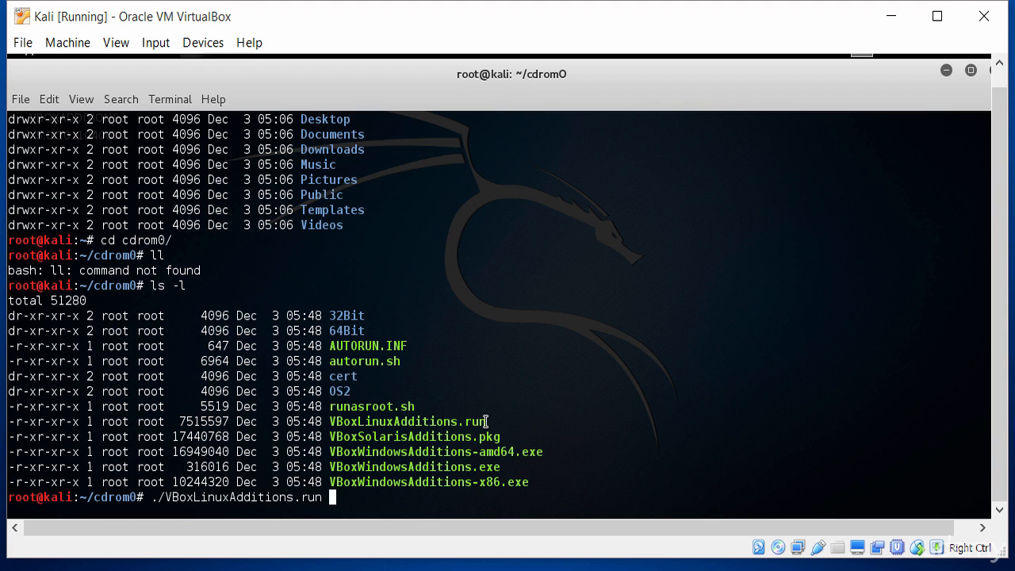
{"action": "key", "text": "Return"}
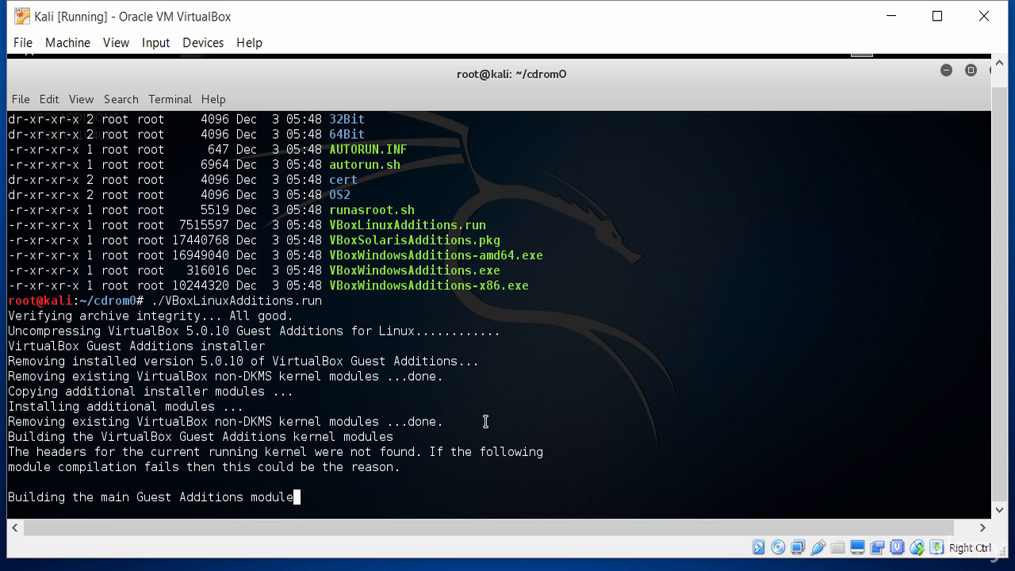
- Wait for the Guest Additions 5.0.10 modules to build and every setup step to report done
{"action": "key", "text": "Return"}
{"action": "key", "text": "Return"}
{"action": "key", "text": "Return"}
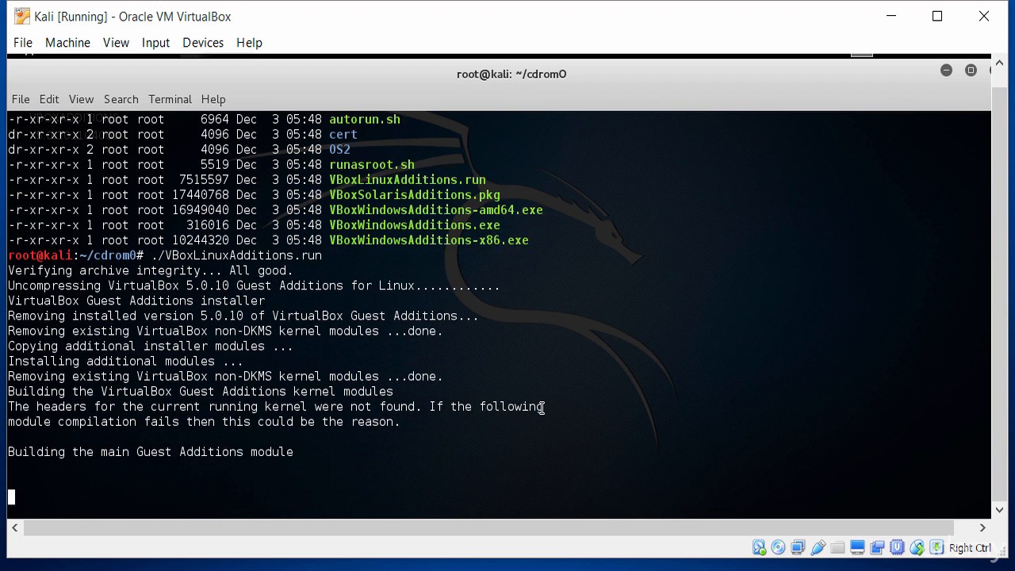
{"action": "key", "text": "Return"}
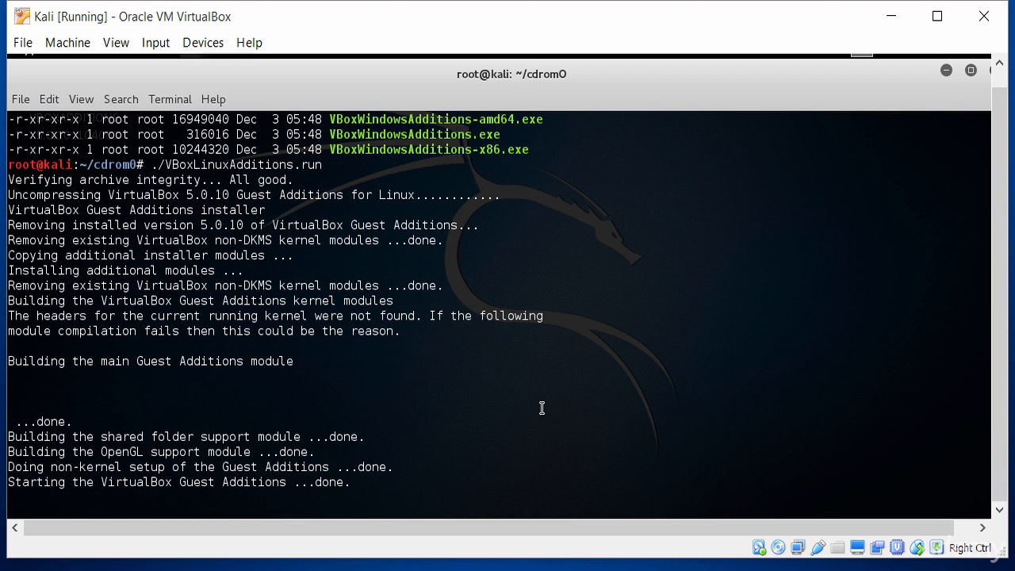
{"action": "key", "text": "Return"}
{"action": "key", "text": "Return"}
{"action": "key", "text": "Return"}
{"action": "key", "text": "Return"}
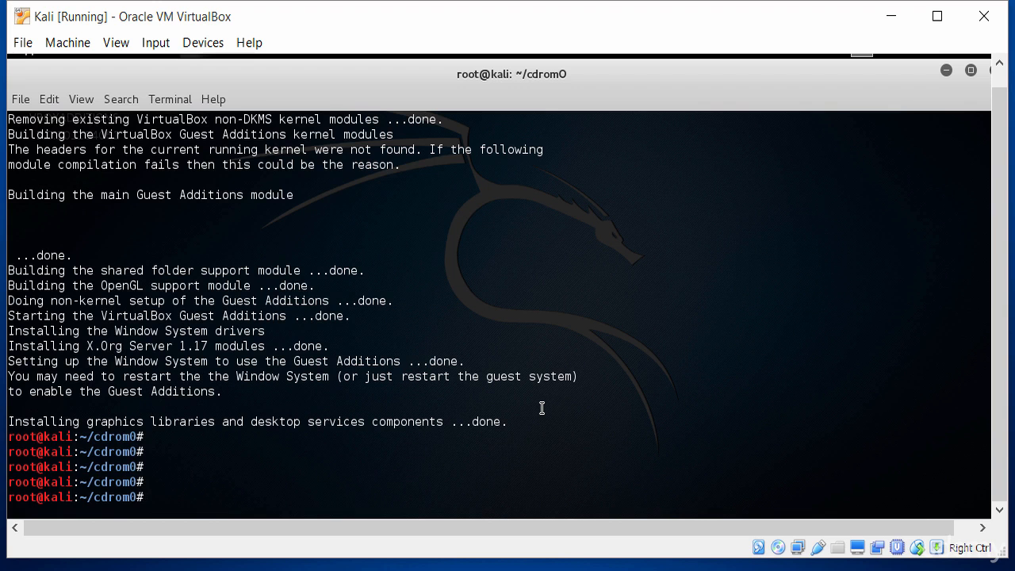
{"action": "key", "text": "Return"}
{"action": "key", "text": "Return"}
{"action": "key", "text": "Return"}
{"action": "key", "text": "Return"}
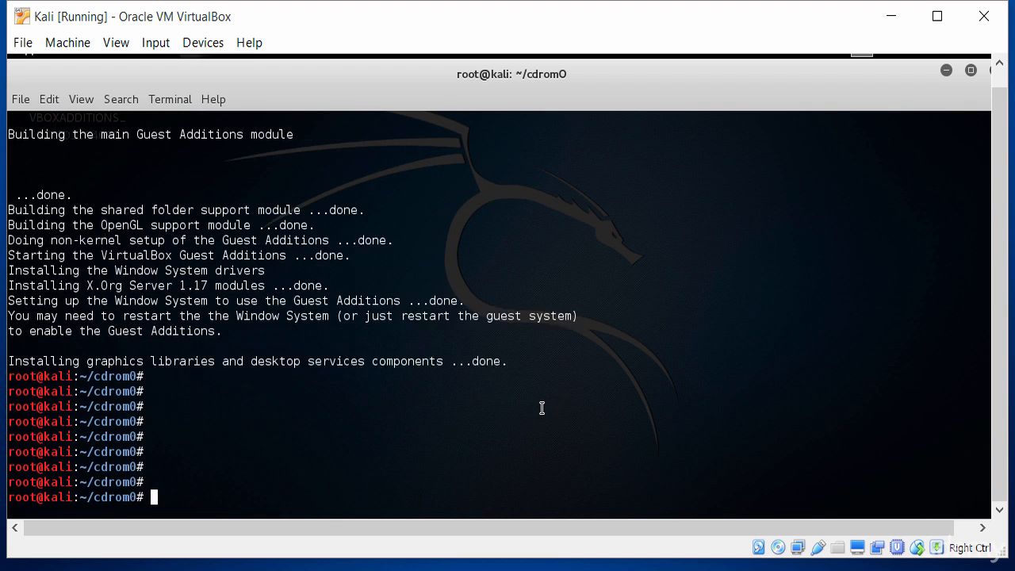
{"action": "key", "text": "Return"}
{"action": "key", "text": "Return"}
- Run reboot and boot the Kali GNU/Linux entry from the GRUB menu
{"action": "type", "text": "re"}
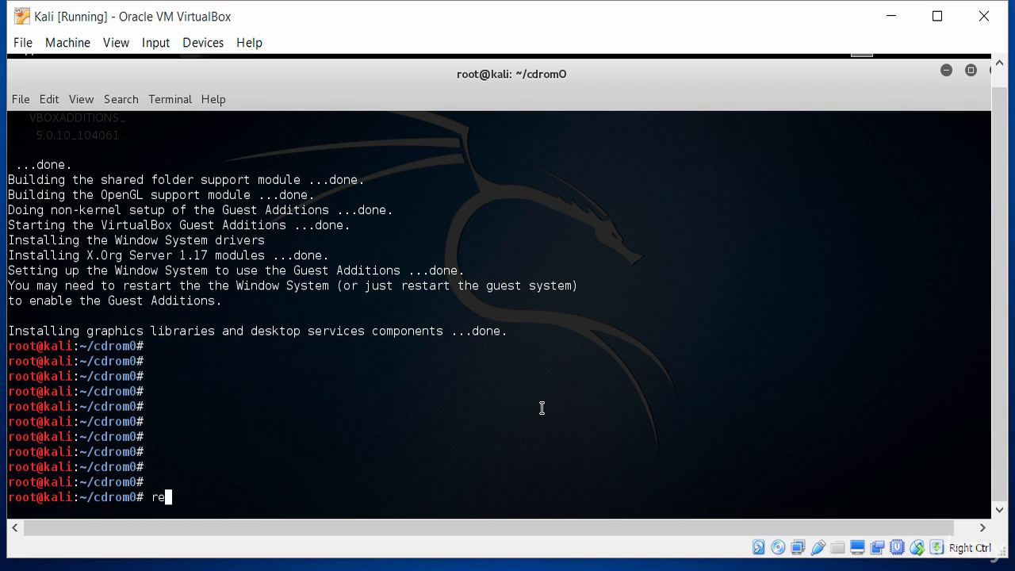
{"action": "type", "text": "bv"}
{"action": "key", "text": "BackSpace"}
{"action": "key", "text": "BackSpace"}
{"action": "type", "text": "boot"}
{"action": "key", "text": "Return"}
{"action": "key", "text": "Up"}
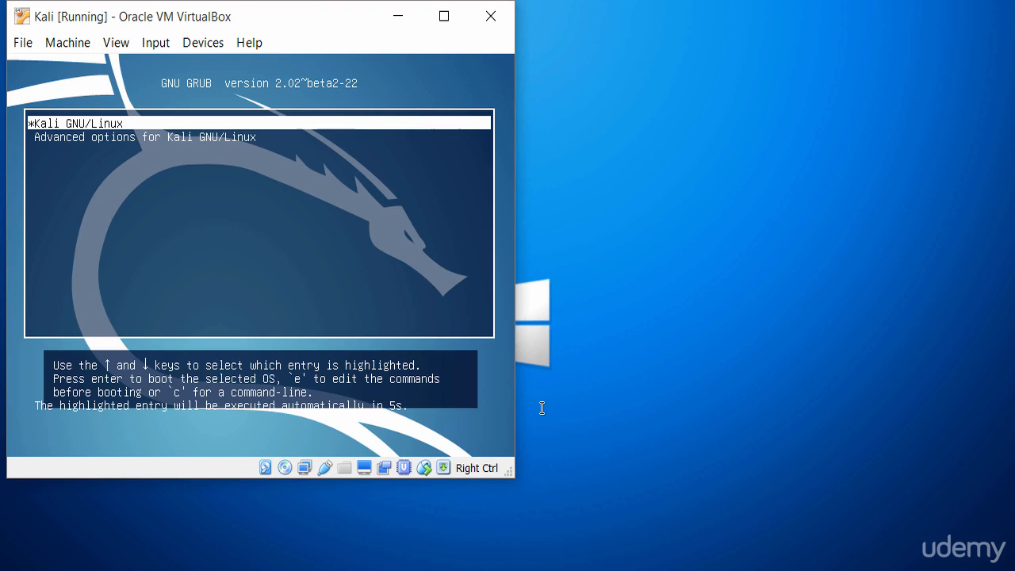
{"action": "key", "text": "Return"}
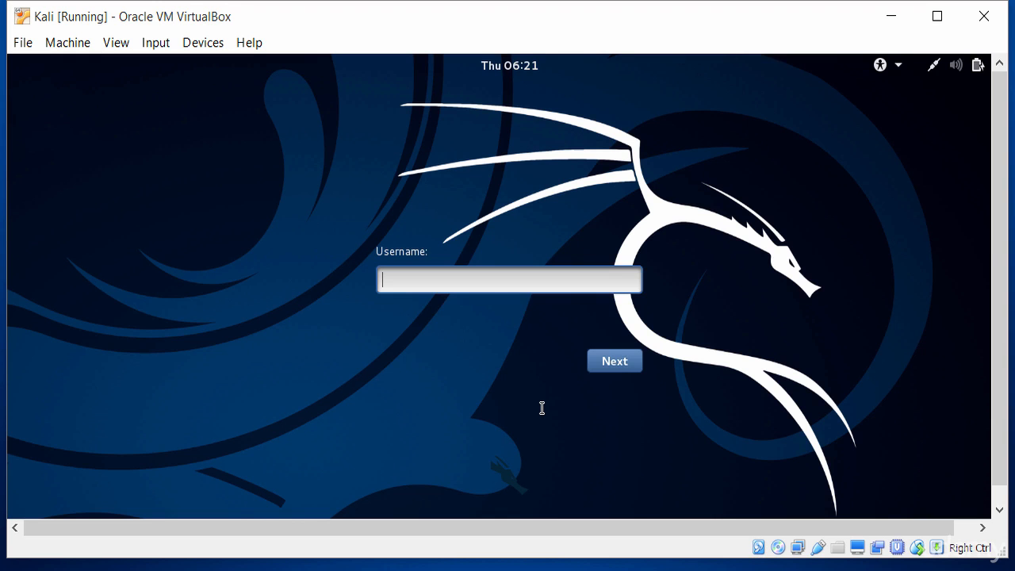
- Log in to Kali as root with the account password
{"action": "type", "text": "root"}
{"action": "key", "text": "Return"}
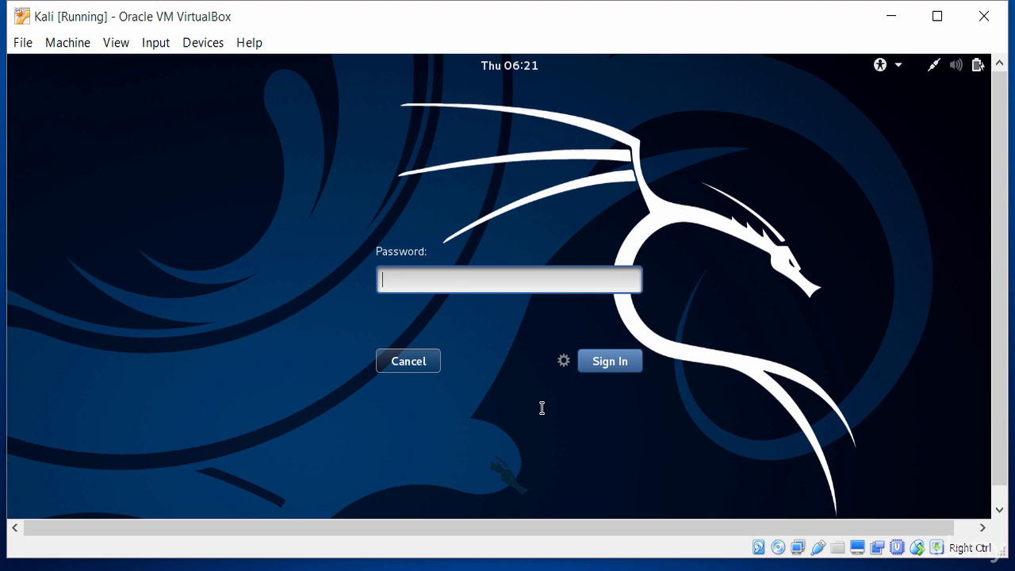
{"action": "type", "text": "******"}
{"action": "key", "text": "Return"}
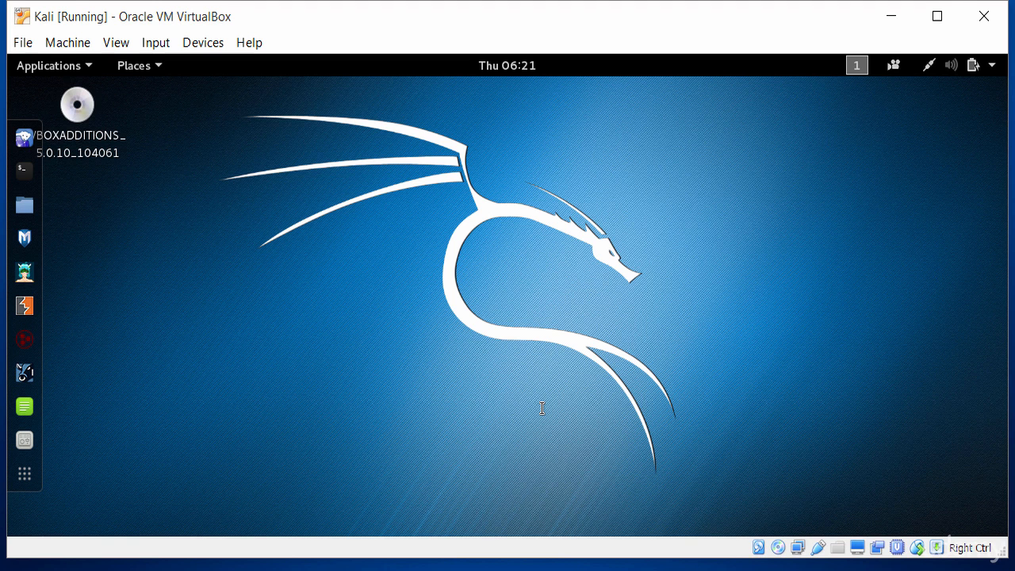
- Open and then dismiss the VirtualBox keyboard and mouse input options
{"action": "left_click", "coordinate": [222, 569]}
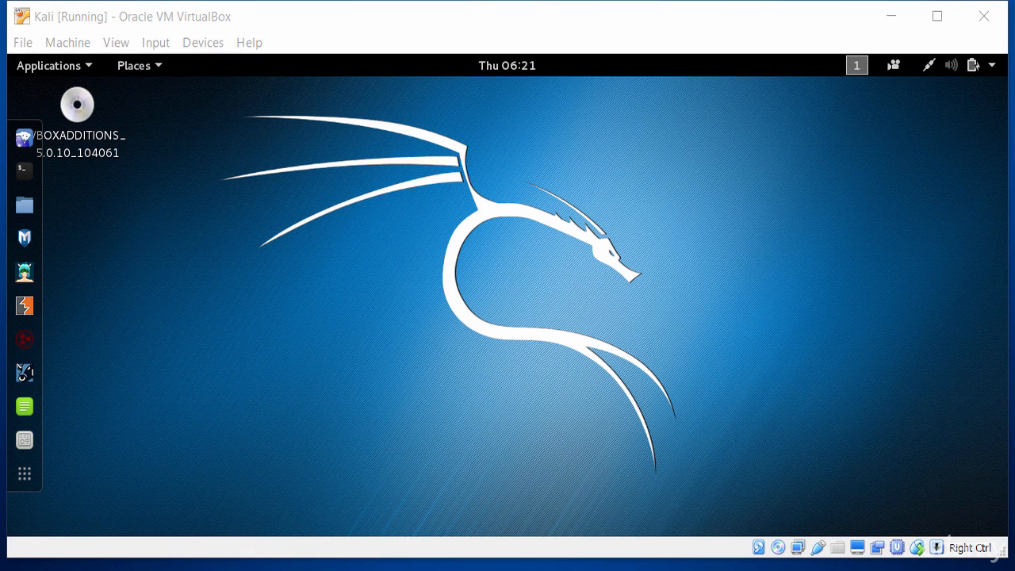
{"action": "left_click", "coordinate": [153, 44]}
{"action": "left_click", "coordinate": [124, 225]}
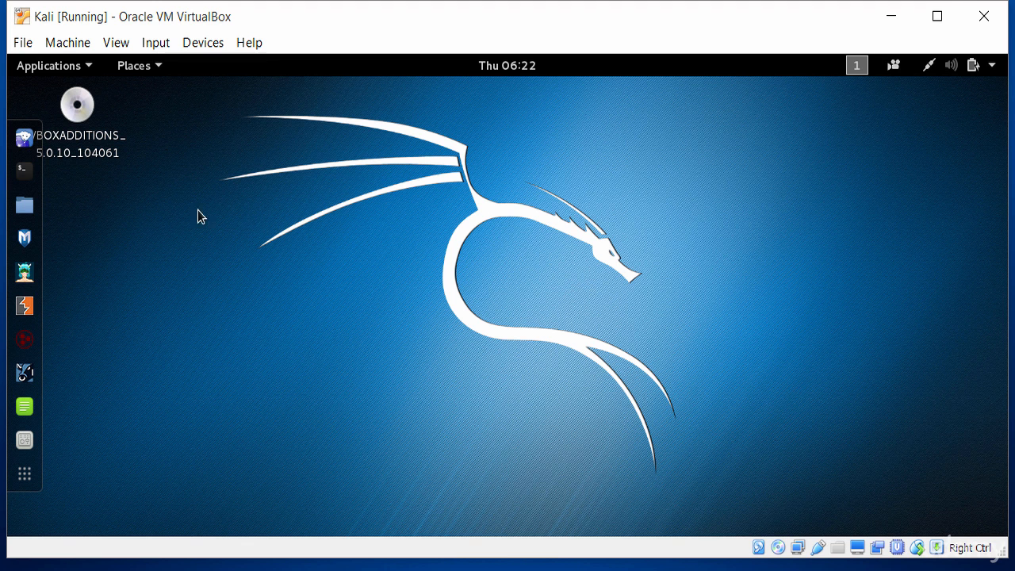
- Run ifconfig in a new Kali terminal and copy the eth0 and lo output
{"action": "left_click", "coordinate": [21, 177]}
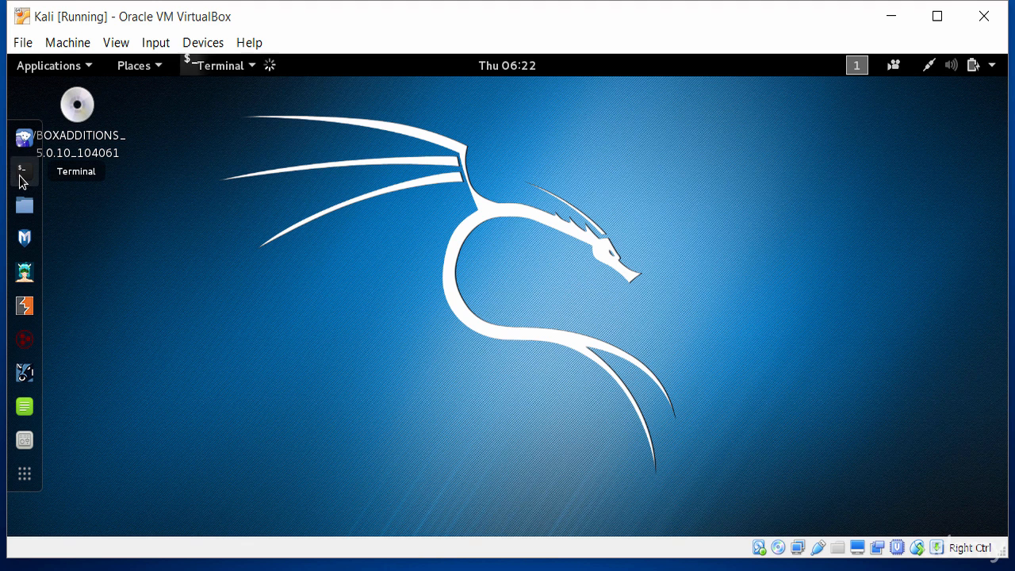
{"action": "key", "text": "Return"}
{"action": "key", "text": "Return"}
{"action": "key", "text": "Return"}
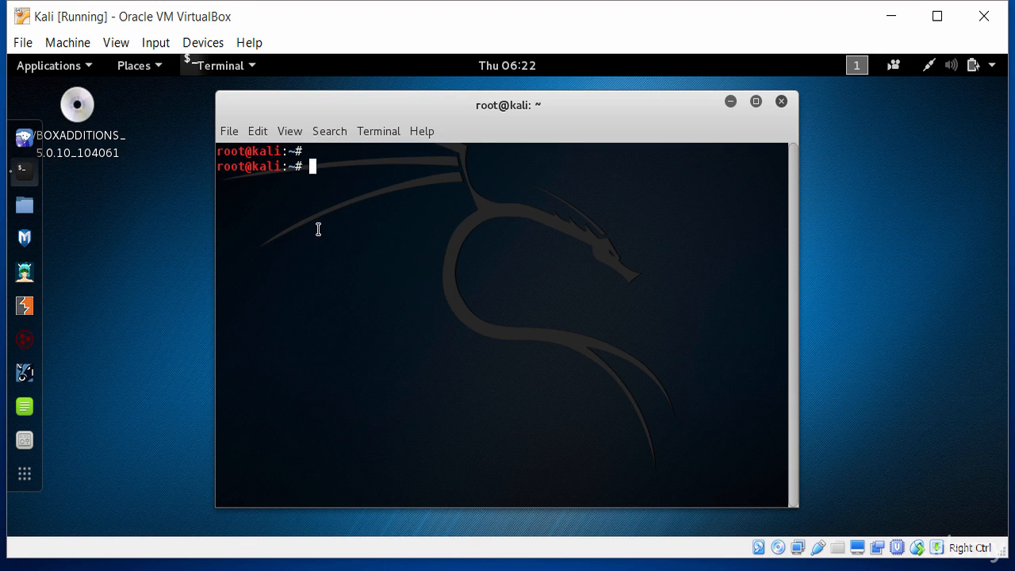
{"action": "type", "text": "ifconfig"}
{"action": "key", "text": "Return"}
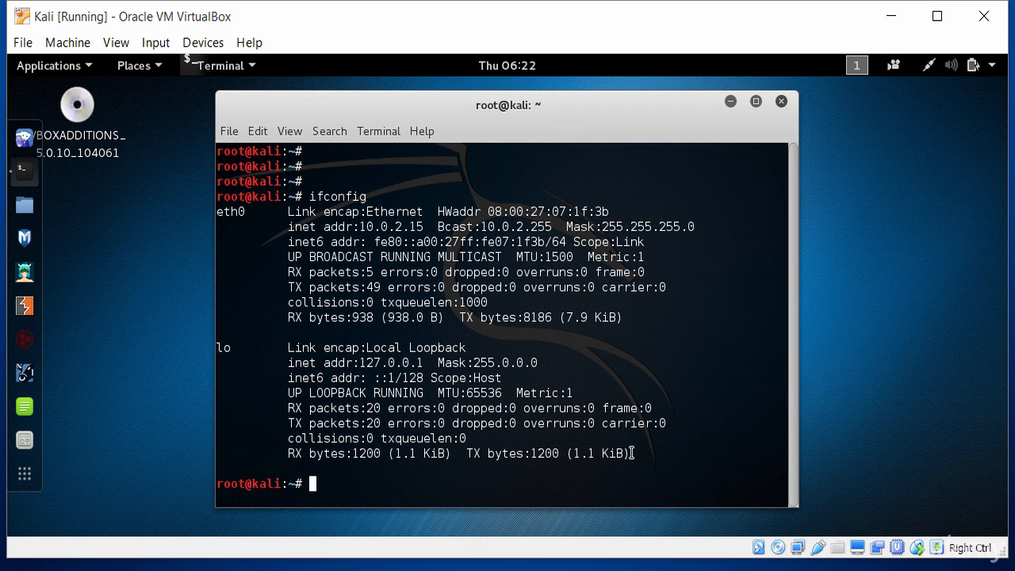
{"action": "left_click_drag", "start_coordinate": [630, 453], "coordinate": [224, 212]}
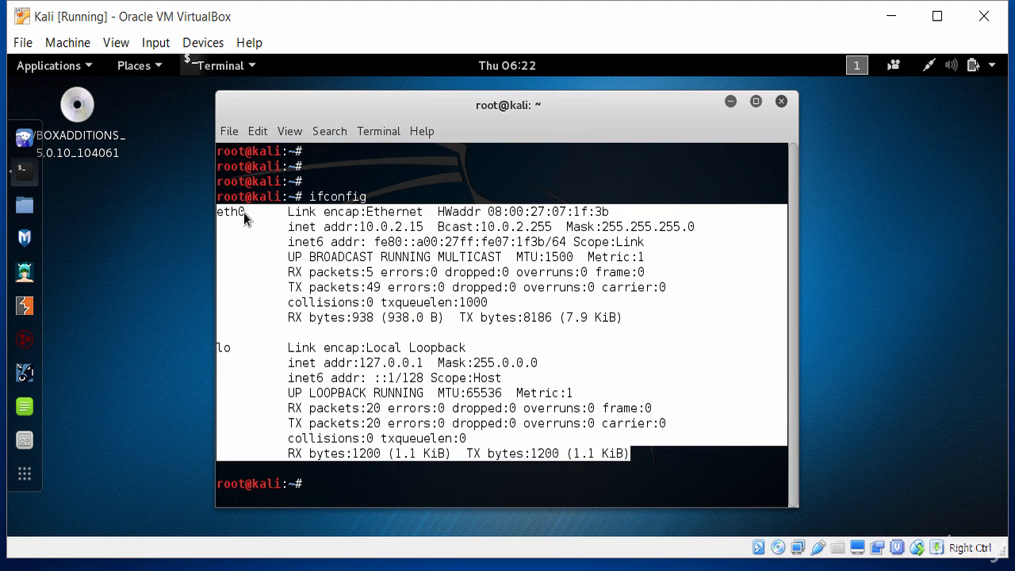
{"action": "right_click", "coordinate": [243, 212]}
{"action": "left_click", "coordinate": [295, 264]}
- Open Notepad on the Windows host and paste the copied Kali interface output
{"action": "key", "text": "super"}
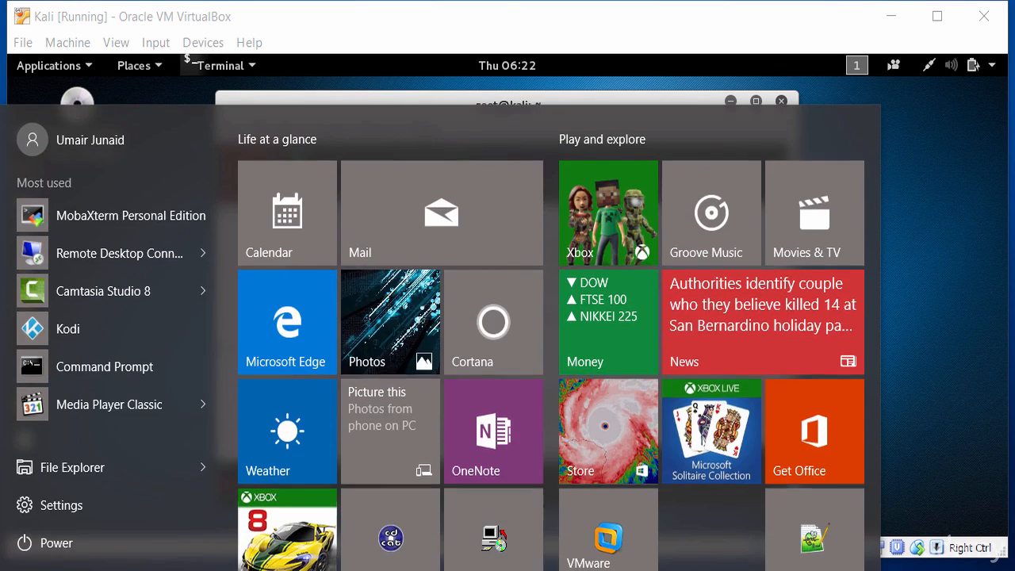
{"action": "key", "text": "super"}
{"action": "type", "text": "notepad"}
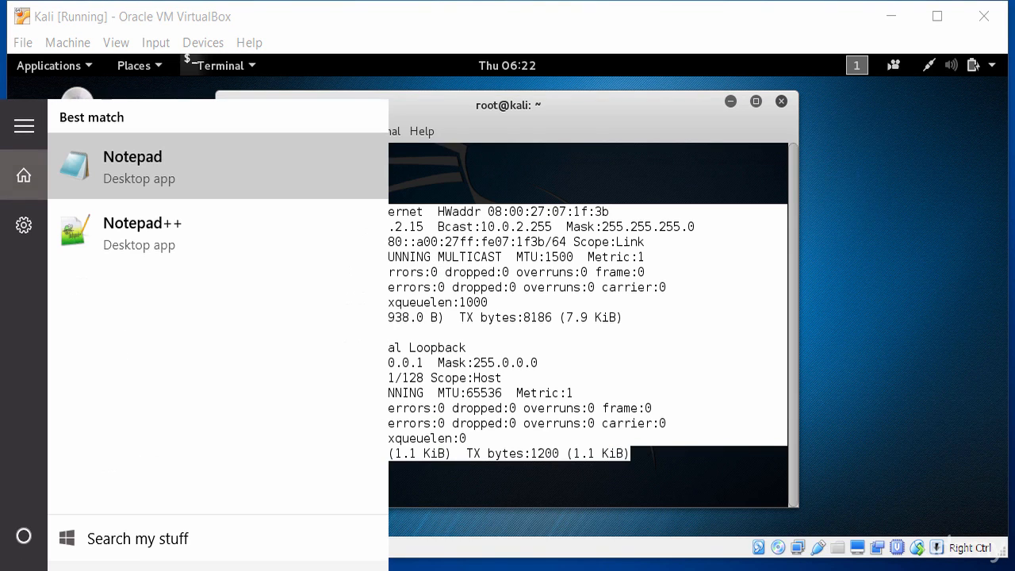
{"action": "left_click", "coordinate": [131, 166]}
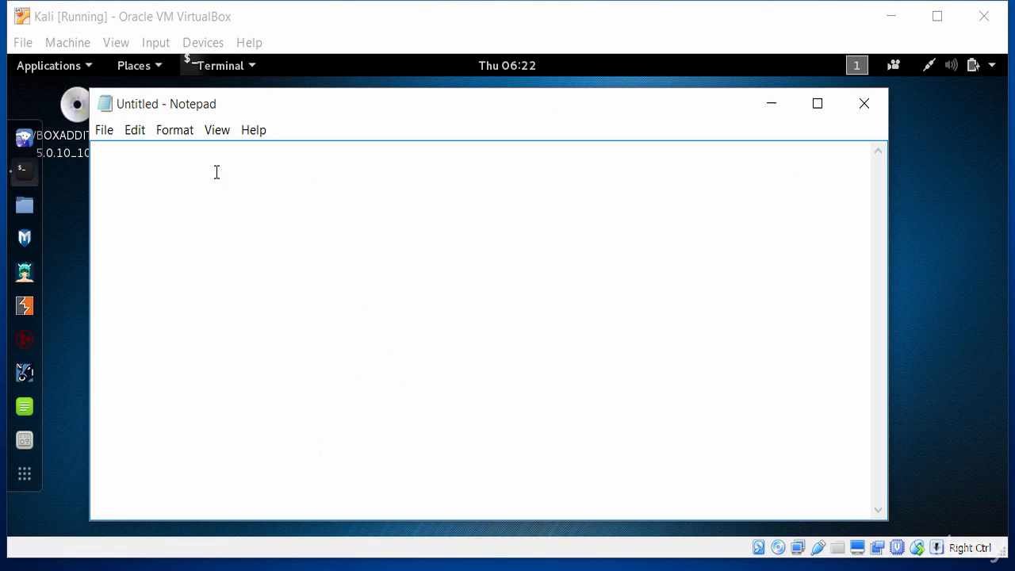
{"action": "key", "text": "ctrl+v"}
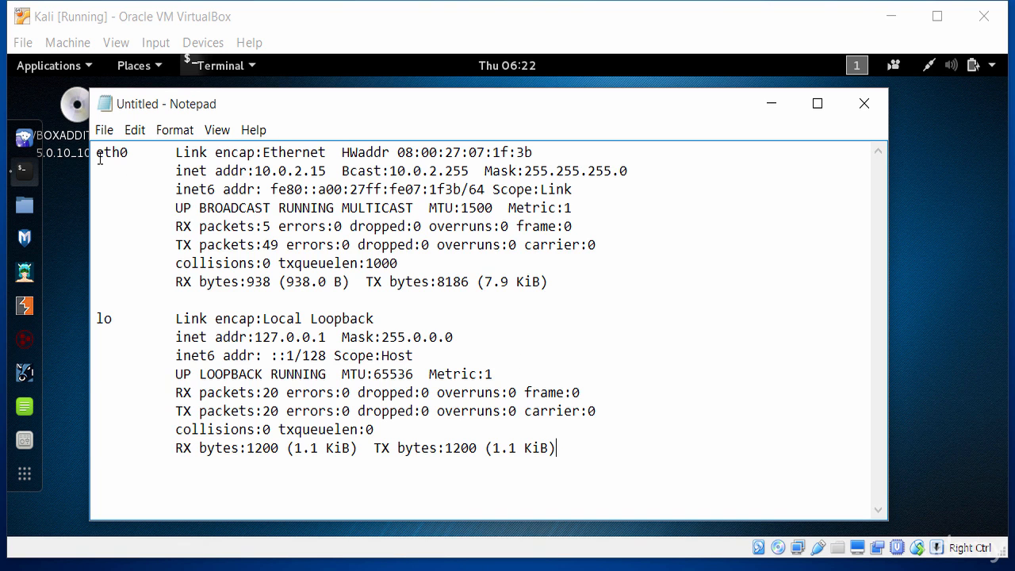
- Replace the pasted text with the word 'Windows', copy it, and minimize Notepad
{"action": "mouse_move", "coordinate": [99, 157]}
{"action": "left_mouse_down"}
{"action": "mouse_move", "coordinate": [692, 456]}
{"action": "mouse_move", "coordinate": [98, 189]}
{"action": "mouse_move", "coordinate": [87, 146]}
{"action": "left_mouse_up"}
{"action": "left_click", "coordinate": [692, 455]}
{"action": "left_click", "coordinate": [344, 303]}
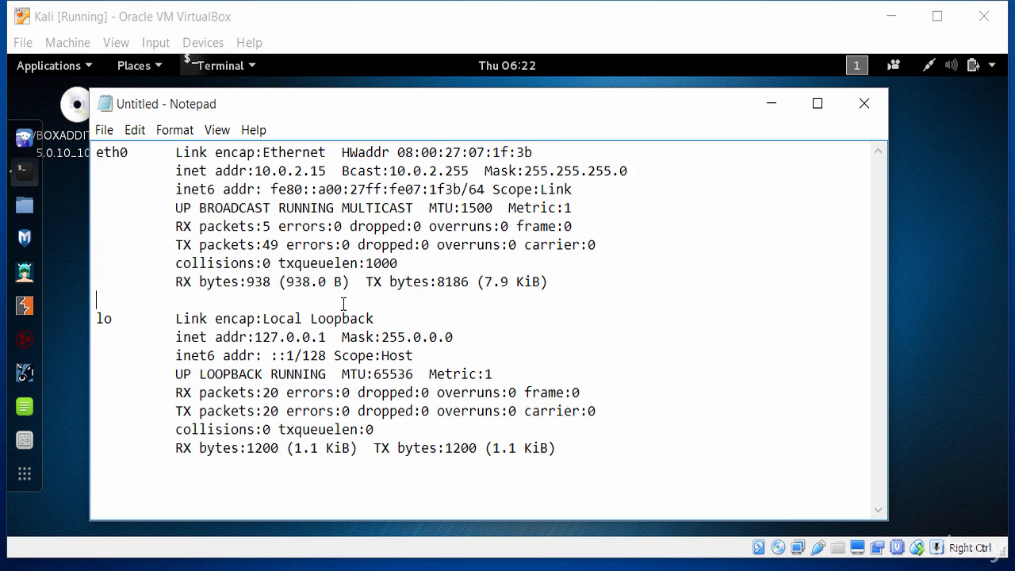
{"action": "left_click_drag", "start_coordinate": [596, 456], "coordinate": [95, 151]}
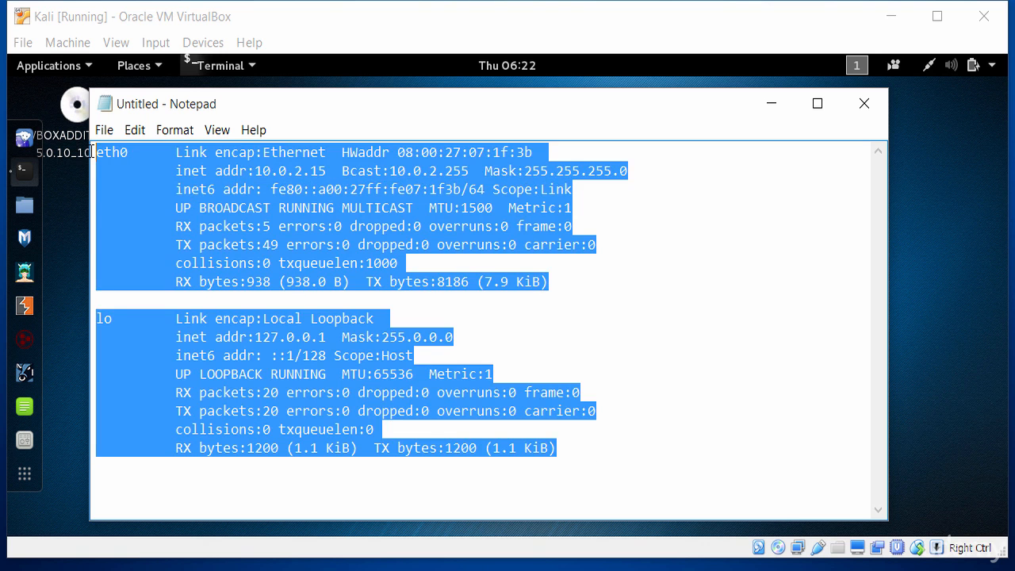
{"action": "key", "text": "Delete"}
{"action": "type", "text": "Windows"}
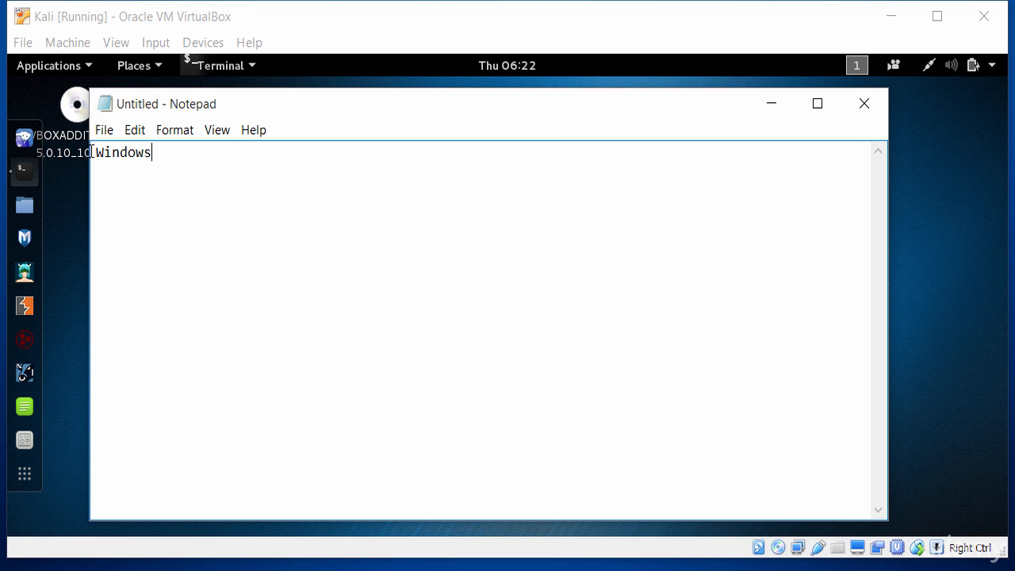
{"action": "left_click_drag", "start_coordinate": [164, 153], "coordinate": [94, 153]}
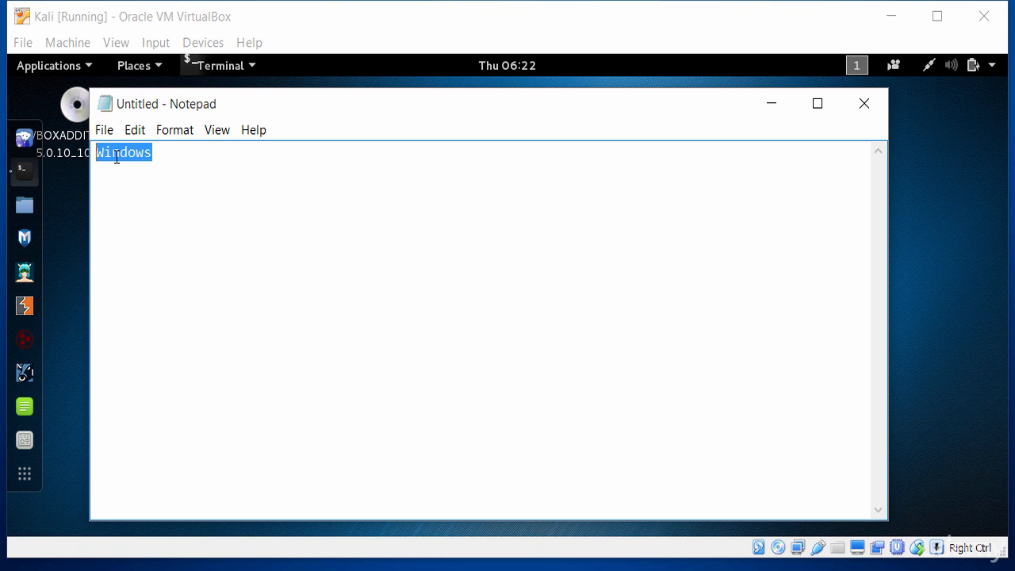
{"action": "right_click", "coordinate": [116, 157]}
{"action": "left_click", "coordinate": [167, 215]}
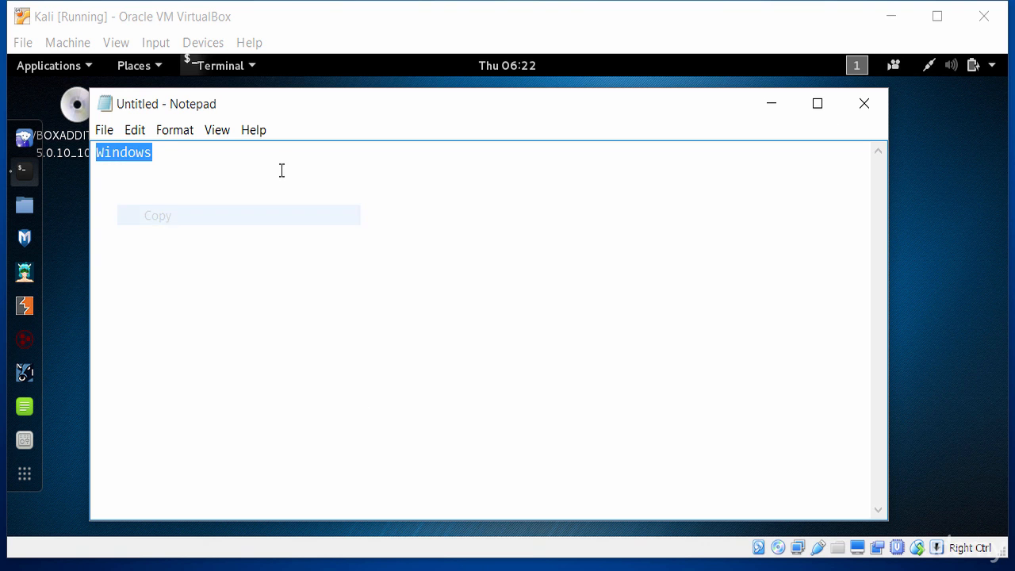
{"action": "left_click", "coordinate": [787, 109]}
- Paste 'Windows' into the Kali terminal, erase it, and leave several empty prompts
{"action": "right_click", "coordinate": [376, 421]}
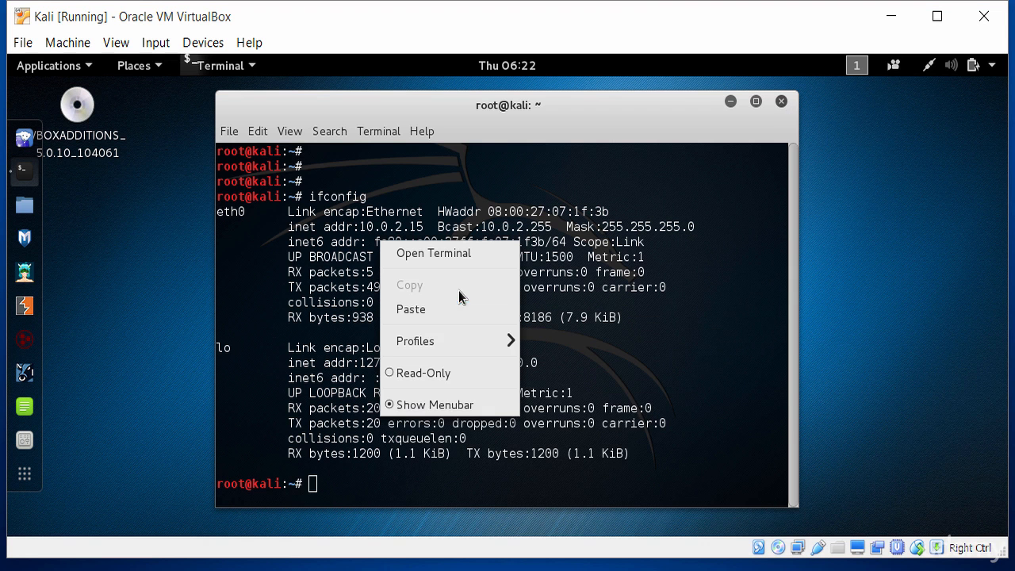
{"action": "left_click", "coordinate": [458, 311]}
{"action": "key", "text": "BackSpace"}
{"action": "key", "text": "BackSpace"}
{"action": "key", "text": "BackSpace"}
{"action": "key", "text": "BackSpace"}
{"action": "key", "text": "BackSpace"}
{"action": "key", "text": "BackSpace"}
{"action": "key", "text": "BackSpace"}
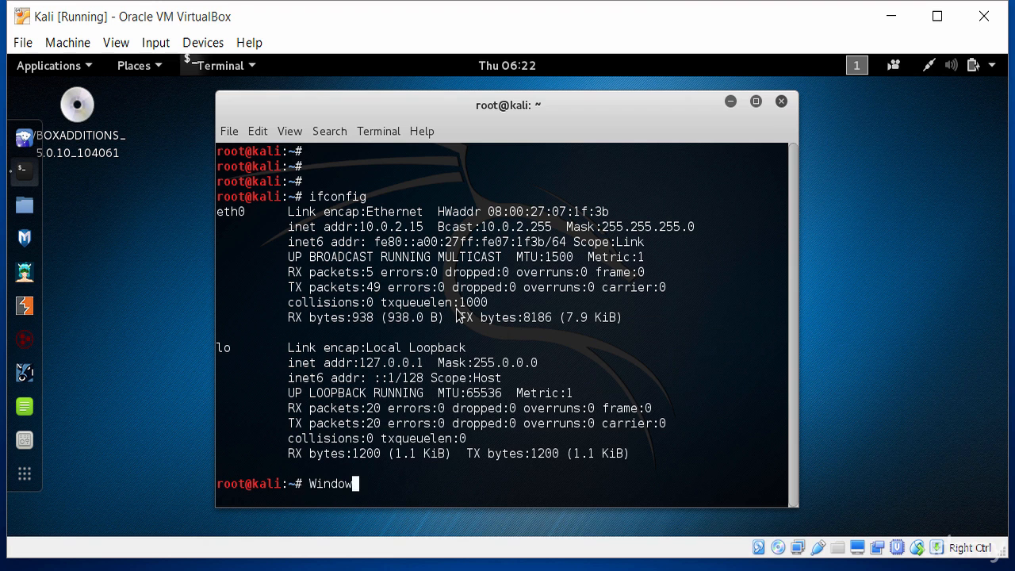
{"action": "key", "text": "Return"}
{"action": "key", "text": "Return"}
{"action": "key", "text": "Return"}
{"action": "key", "text": "Return"}
{"action": "key", "text": "Return"}
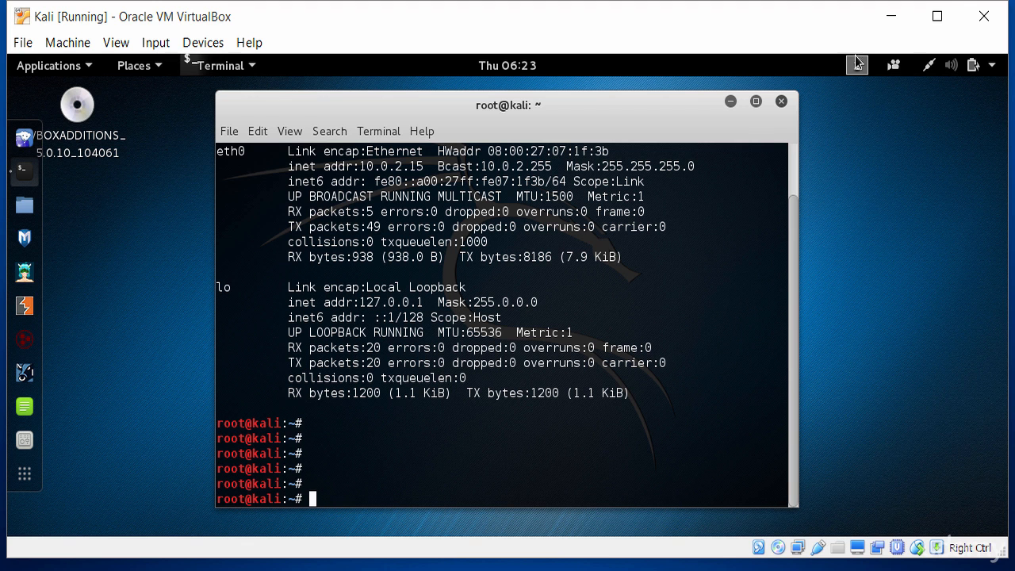
{"action": "left_click", "coordinate": [929, 70]}
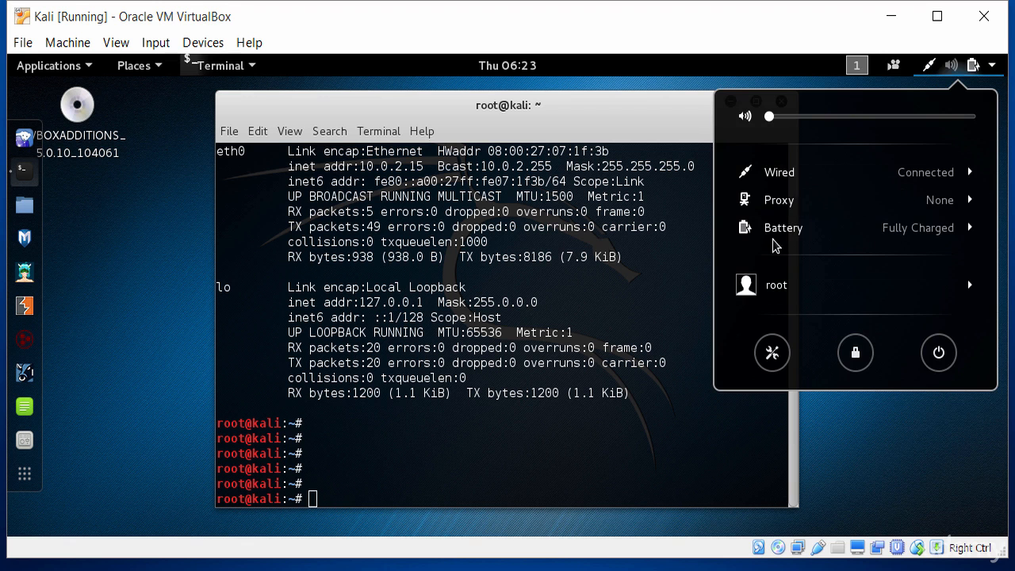
{"action": "left_click", "coordinate": [489, 452]}
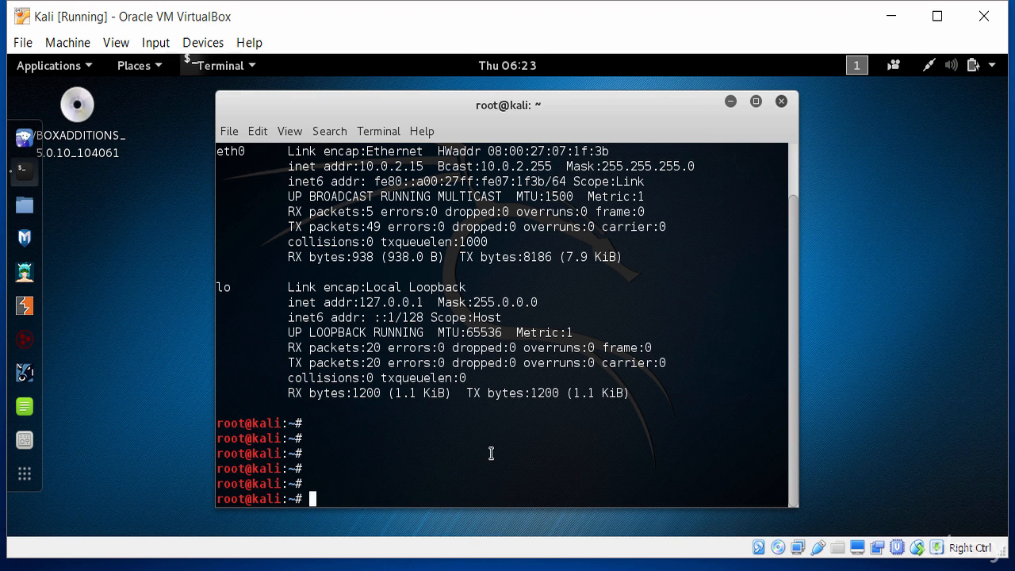